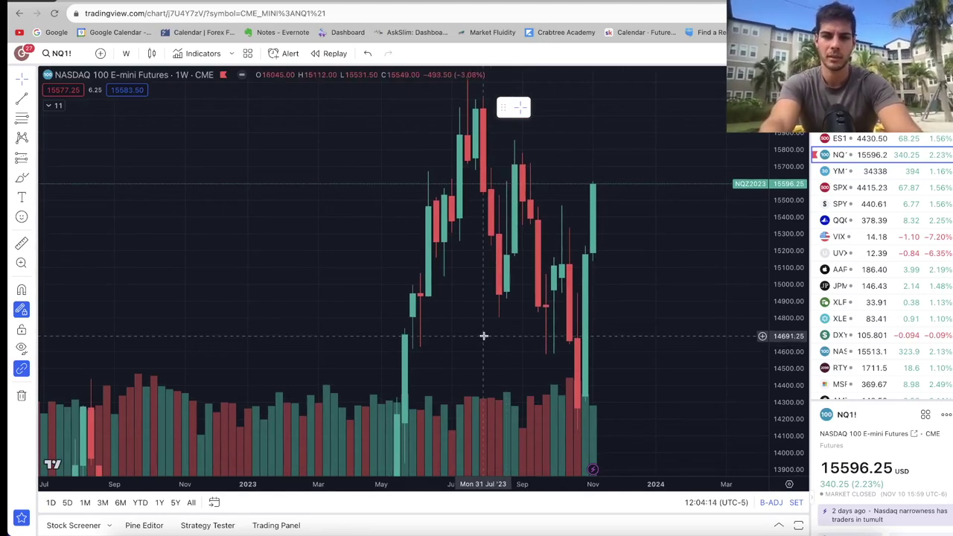
Pan and compress the weekly NQ1! chart so all recent candles fit
drag(482, 336, 471, 334)
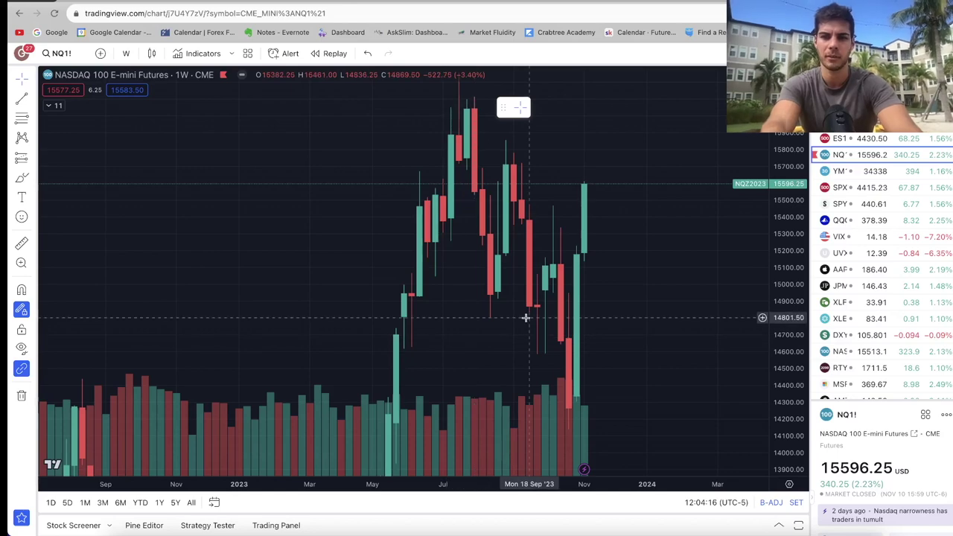
scroll(526, 317, up, 2)
drag(568, 319, 569, 283)
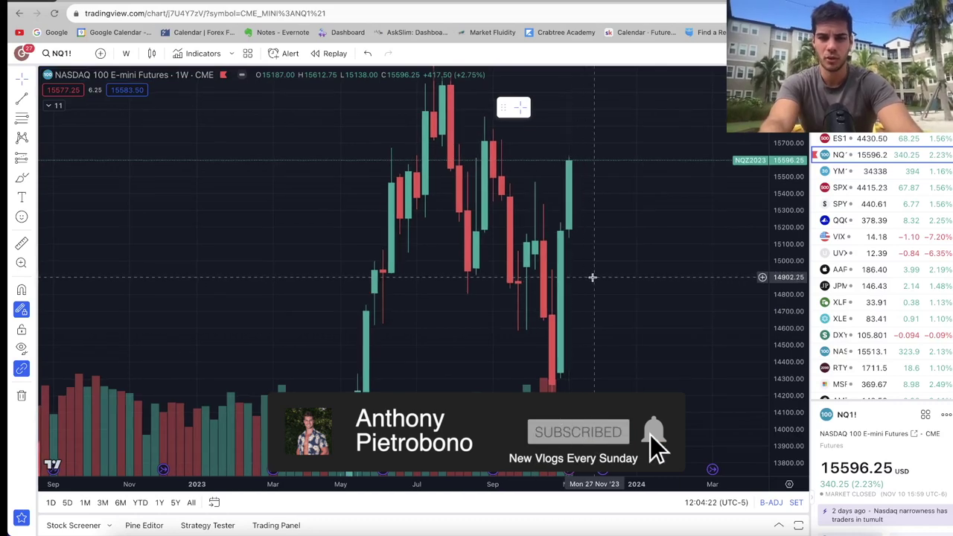
drag(592, 277, 583, 277)
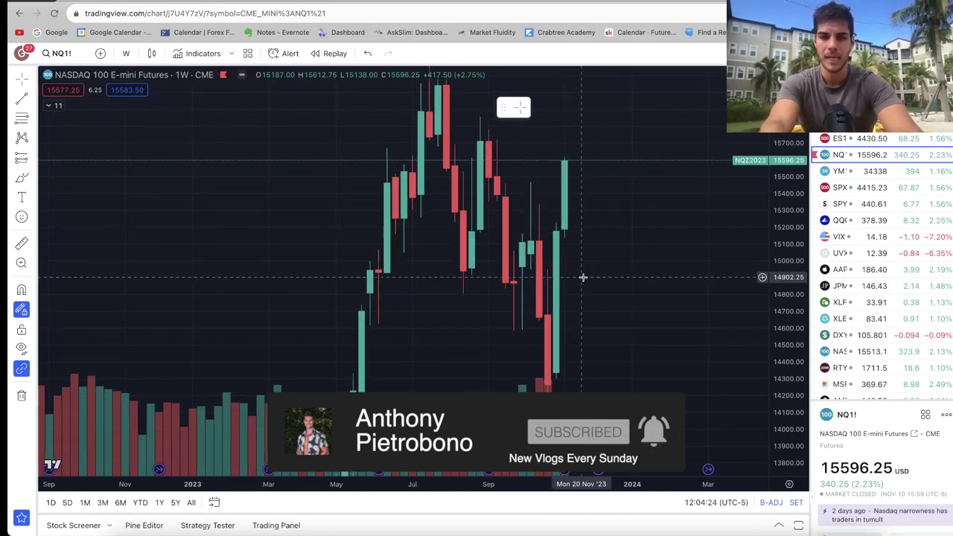
drag(784, 200, 780, 255)
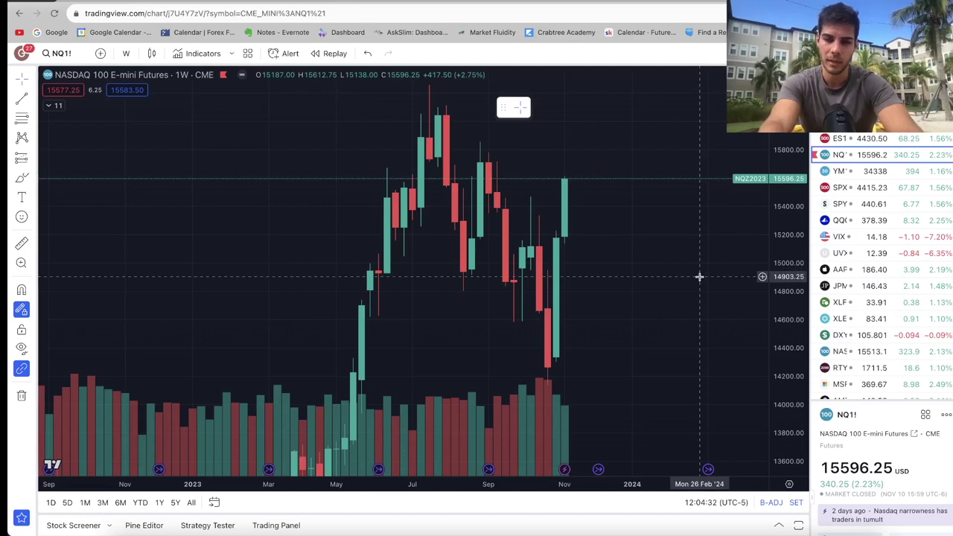
drag(689, 277, 694, 279)
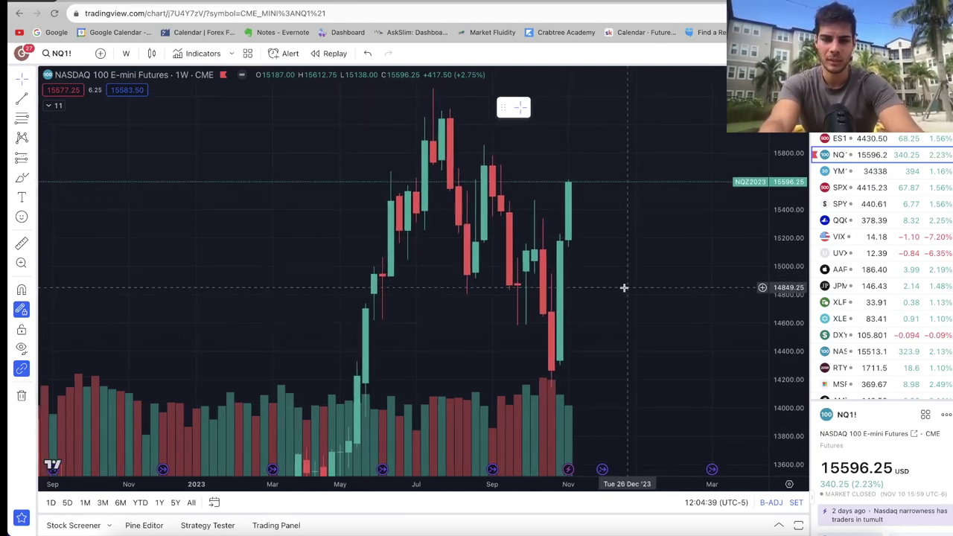
drag(596, 284, 592, 292)
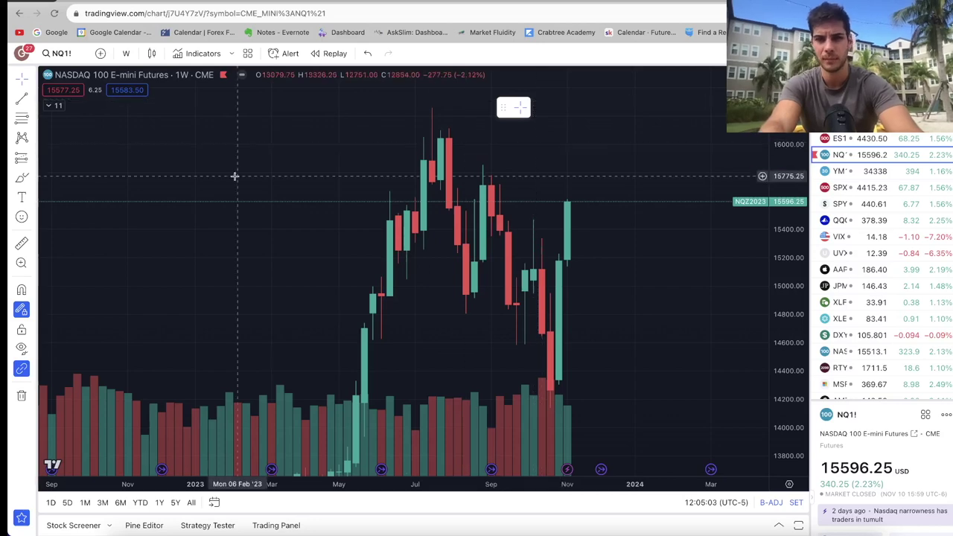
Switch NQ1! to 1-day candles, showing September–November 2023
click(126, 53)
click(142, 326)
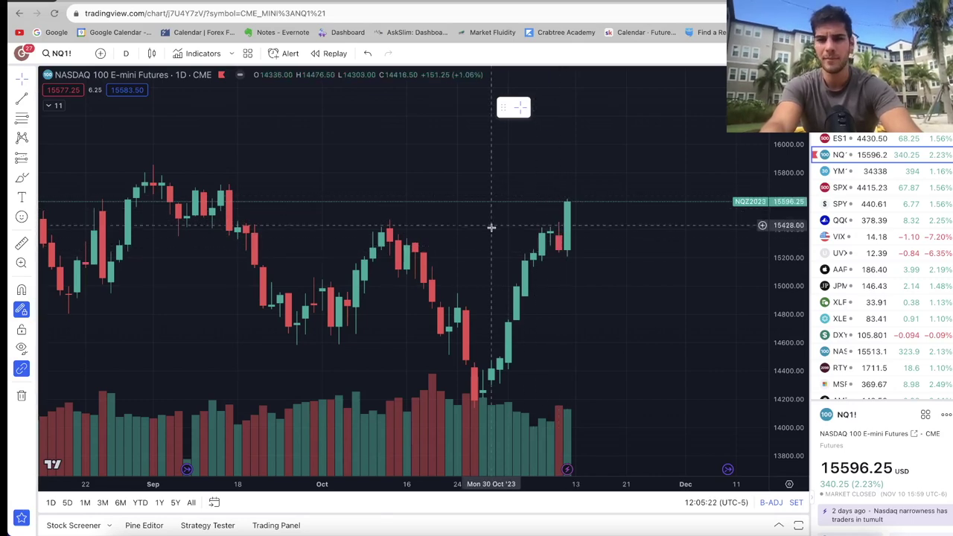
scroll(527, 273, up, 3)
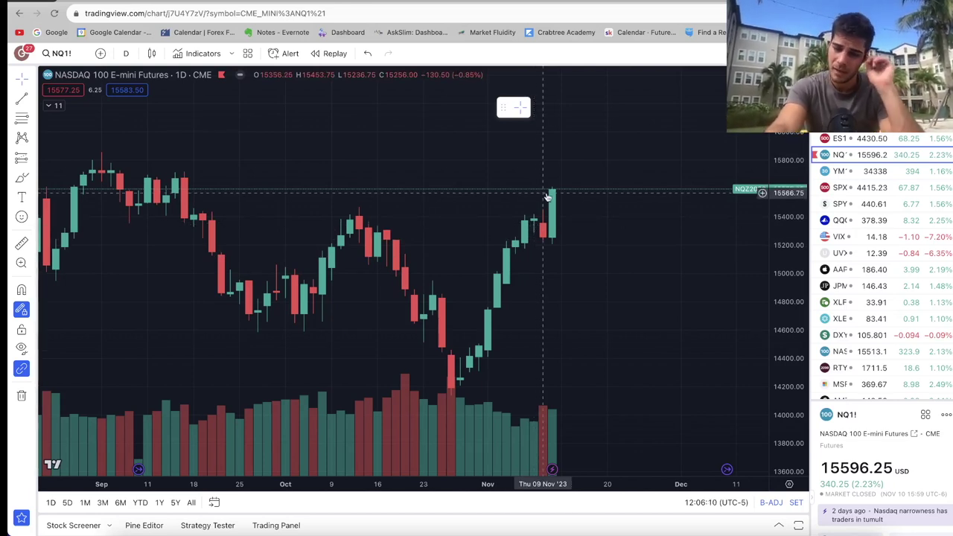
Change the Nasdaq NQ1! chart to 4-hour candles
click(123, 54)
click(131, 288)
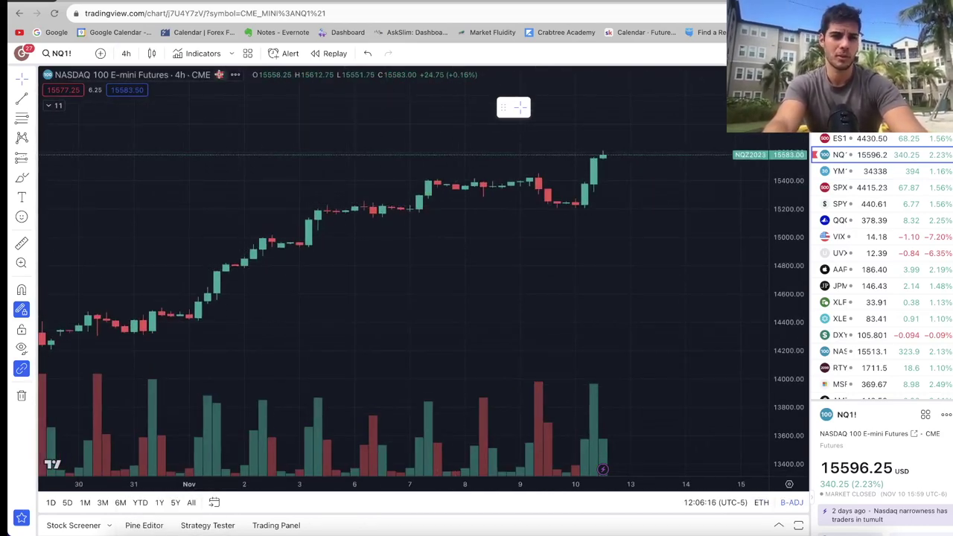
click(121, 55)
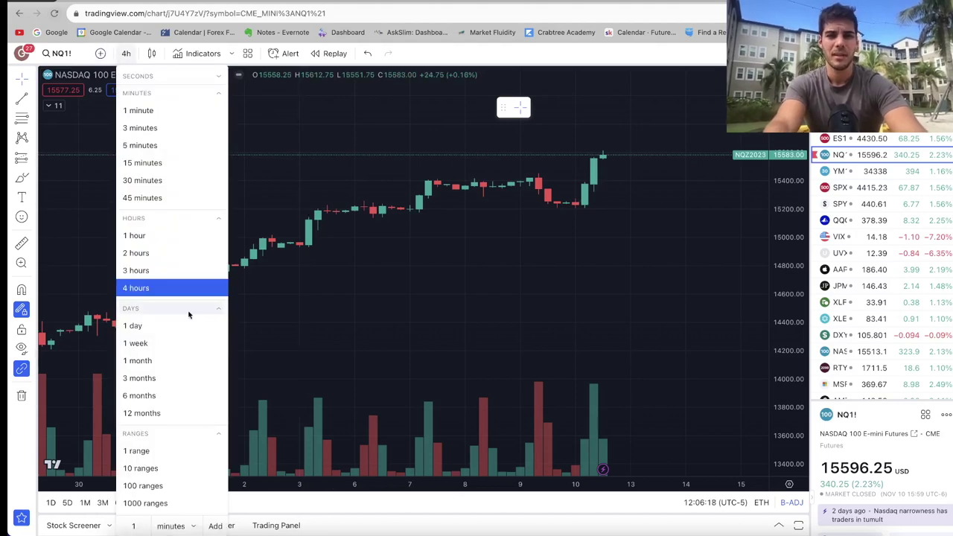
Load ES1! on weekly candles and pan to its projection toward 4640
click(839, 138)
click(126, 53)
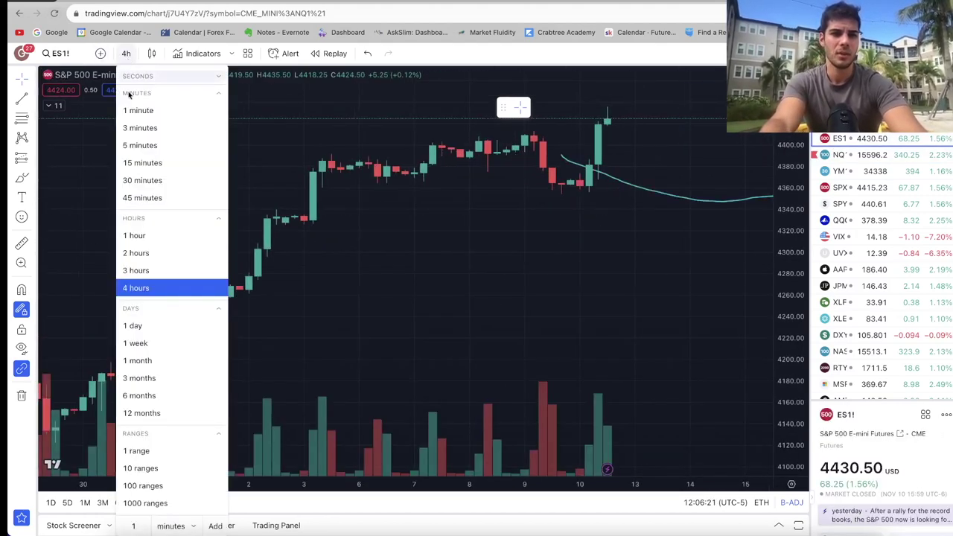
click(136, 343)
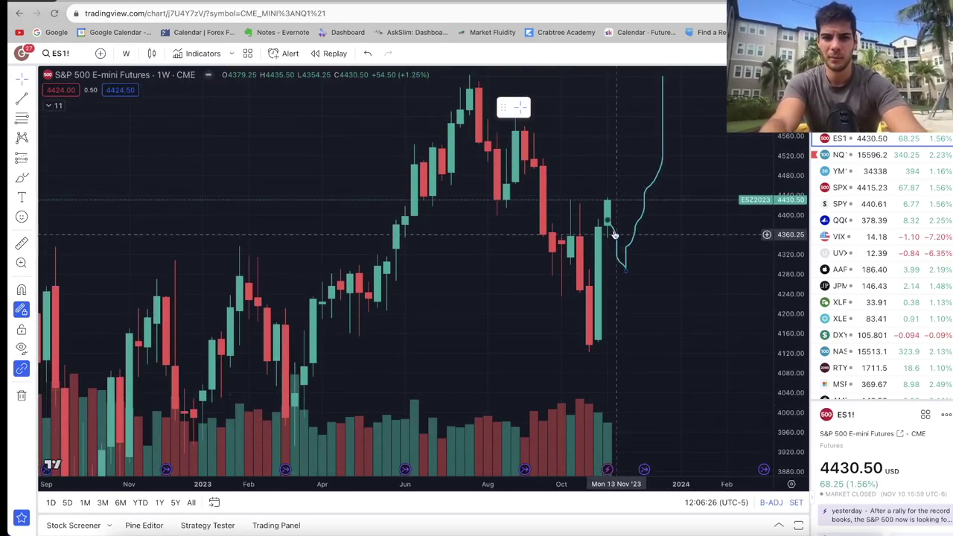
drag(628, 268, 592, 315)
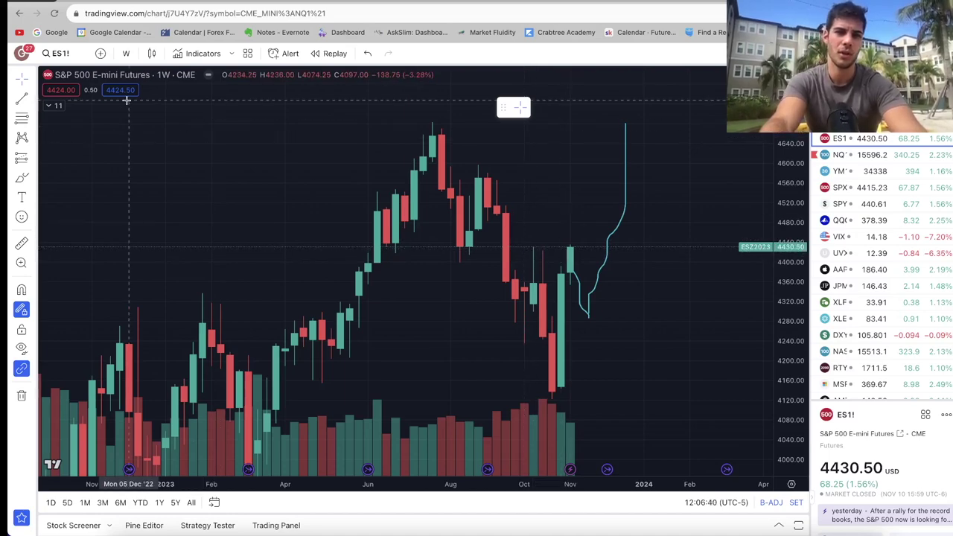
View ES1! on daily candles with the price scale stretched to enlarge them
click(127, 53)
click(149, 324)
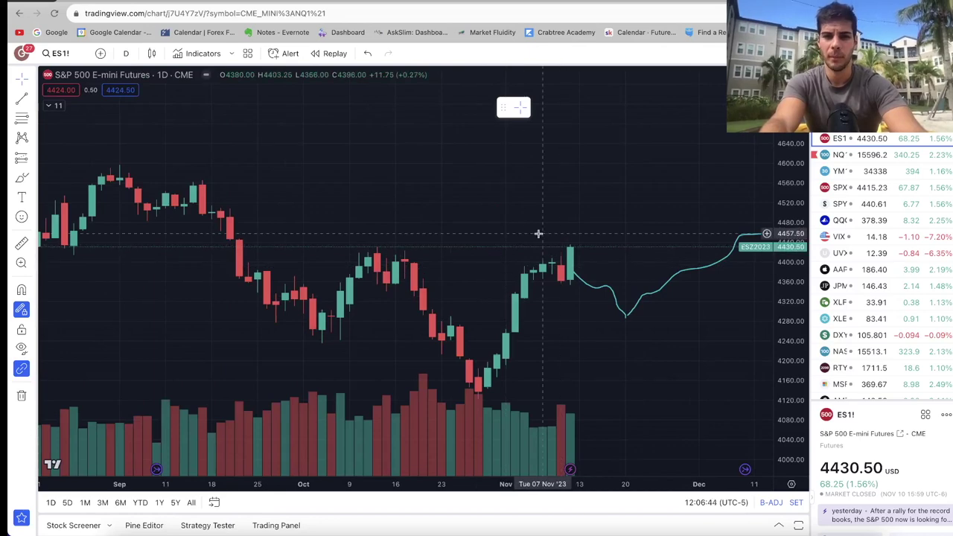
scroll(549, 291, right, 1)
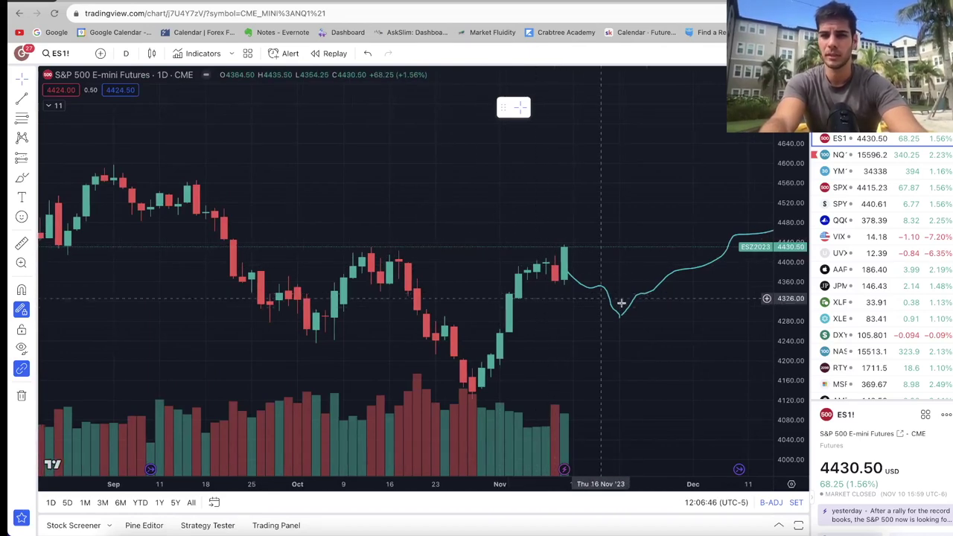
drag(775, 320, 777, 304)
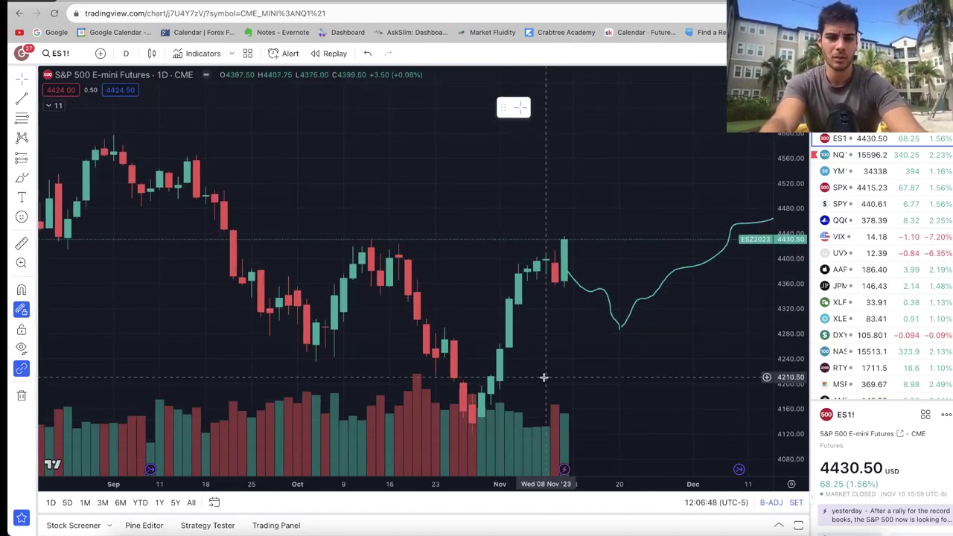
scroll(538, 370, right, 1)
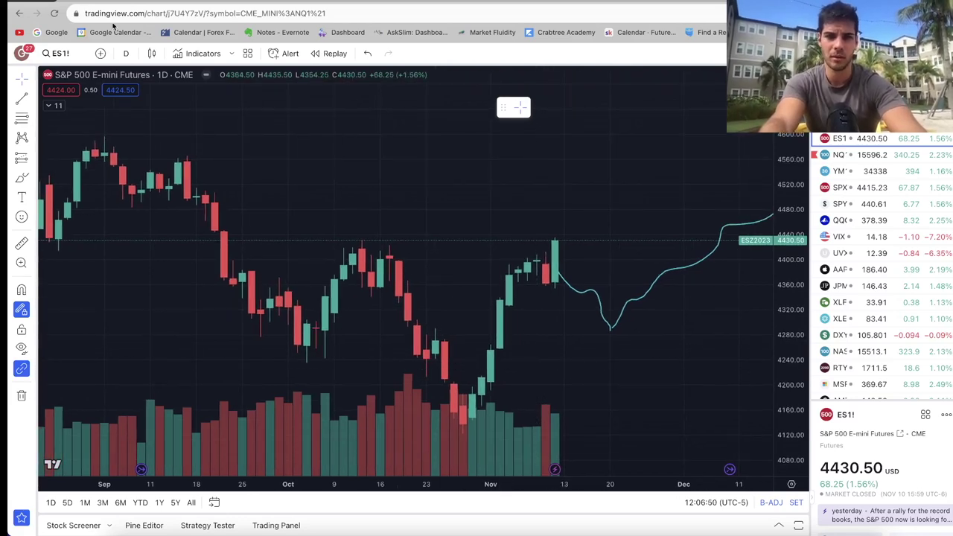
Check ES1! on 4-hour candles, then return it to weekly candles
click(126, 53)
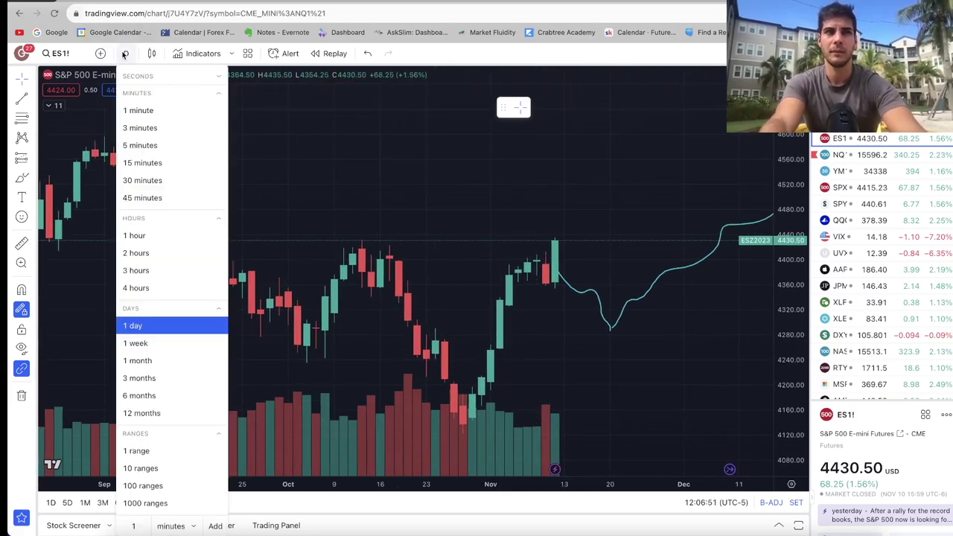
click(153, 295)
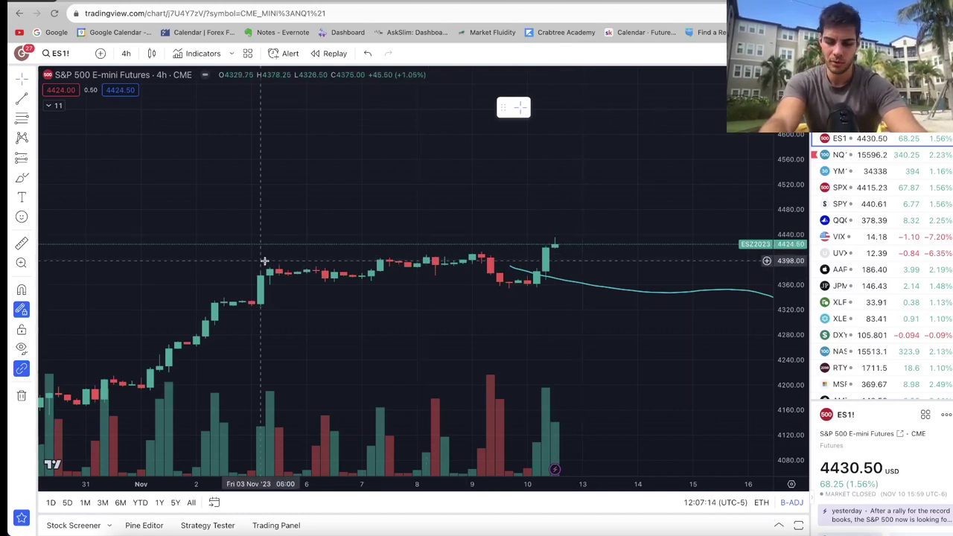
click(124, 57)
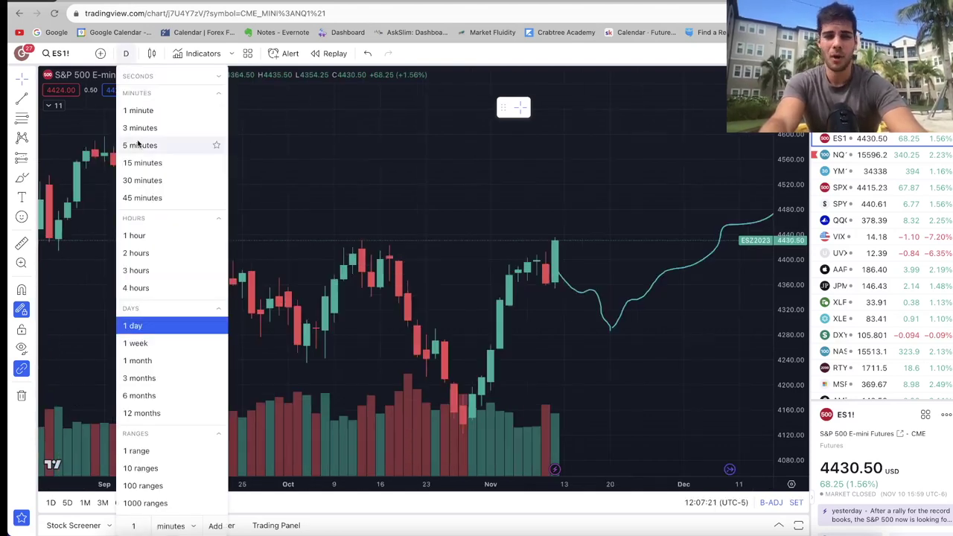
click(160, 345)
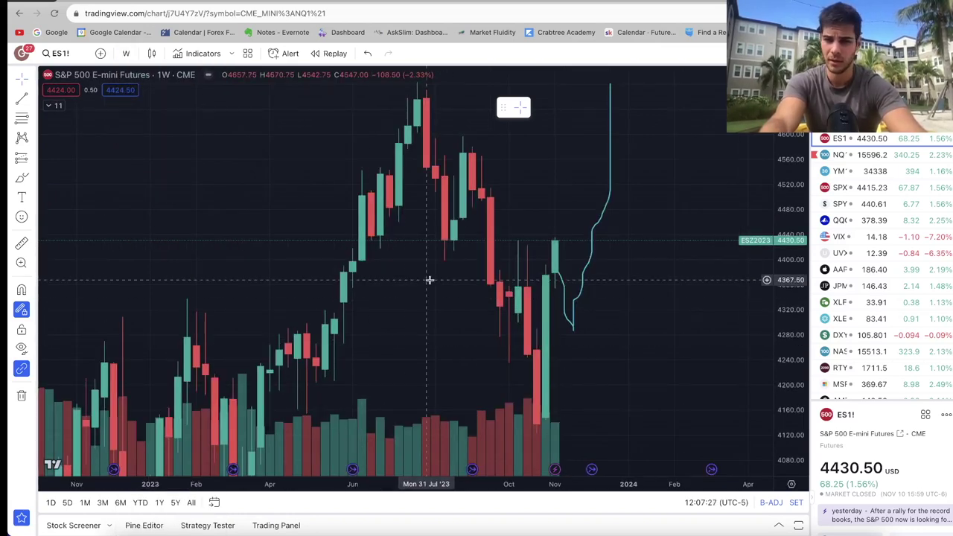
Show VIX on weekly then daily candles, then load the daily DXY chart
click(839, 237)
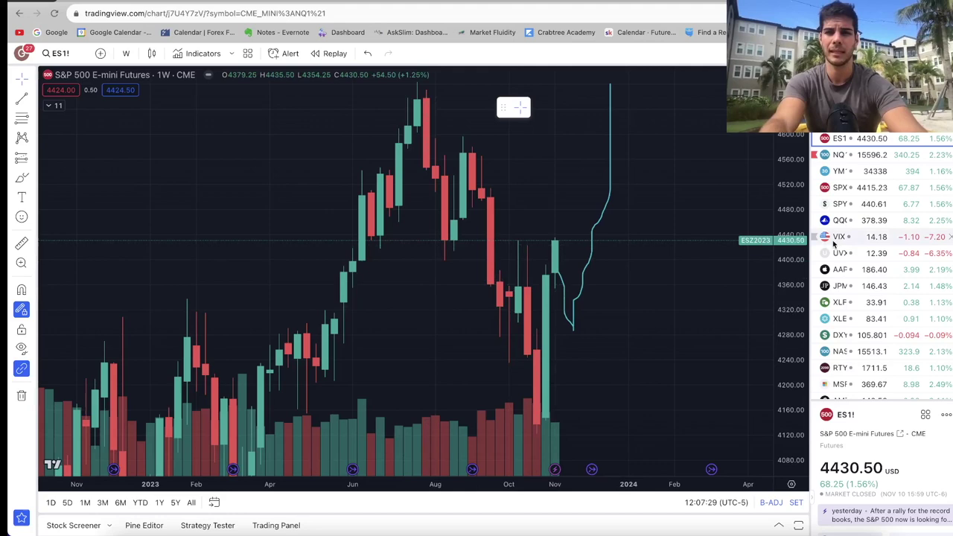
scroll(451, 249, up, 2)
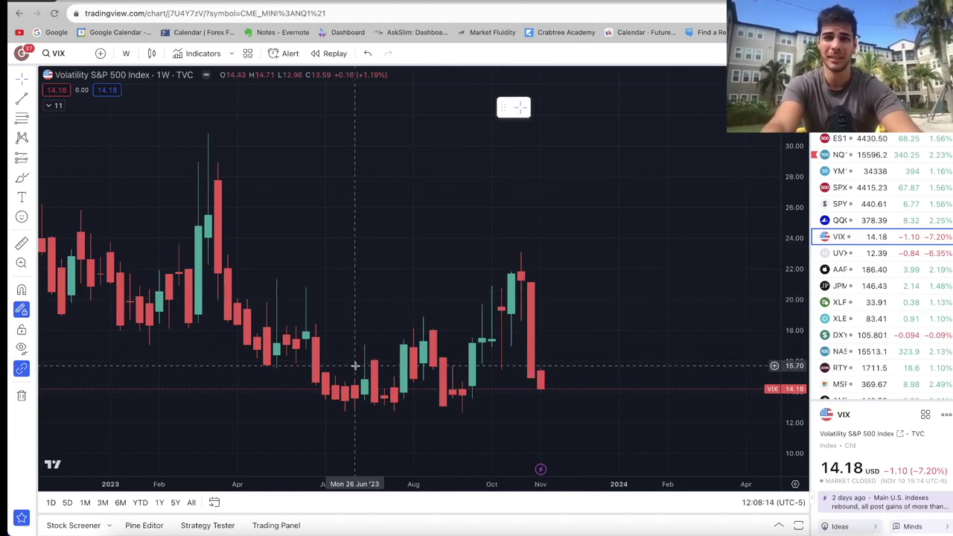
click(126, 53)
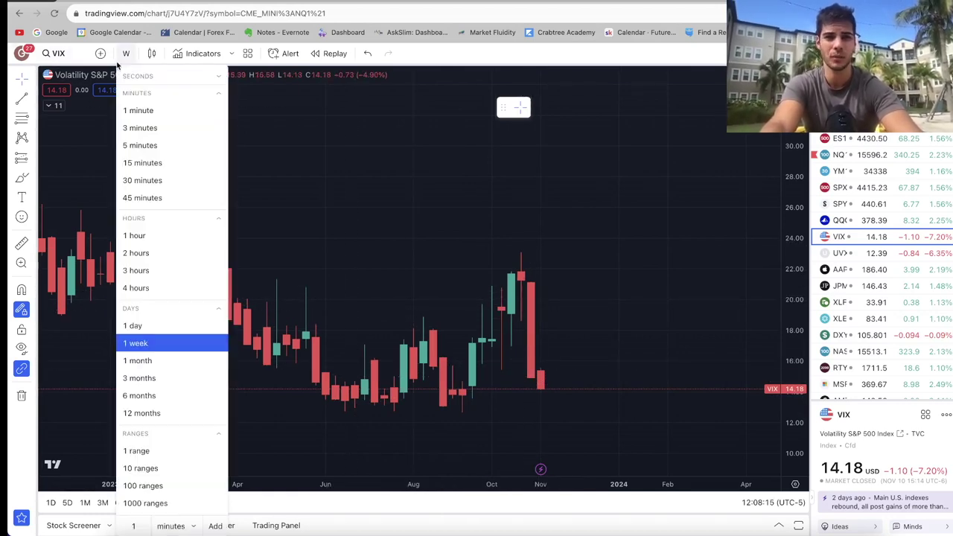
click(142, 326)
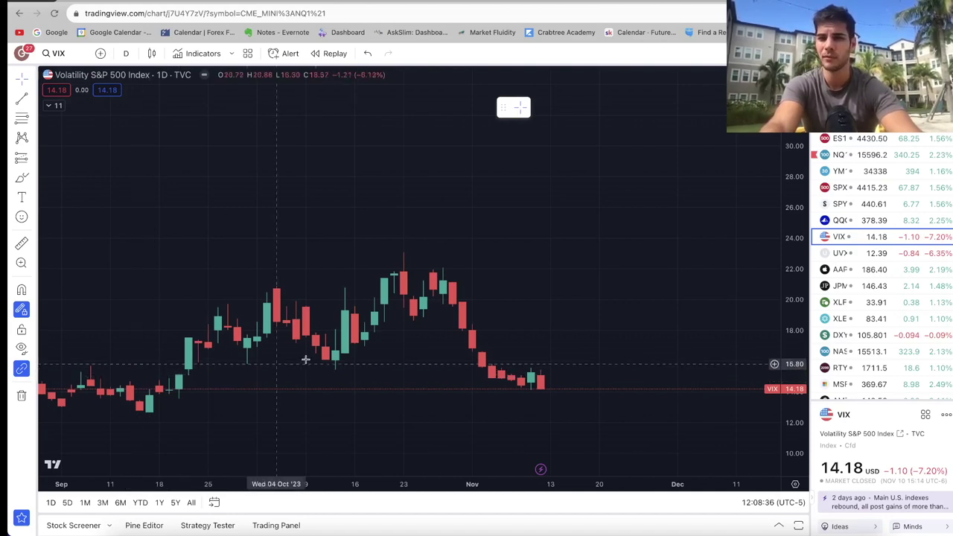
click(838, 335)
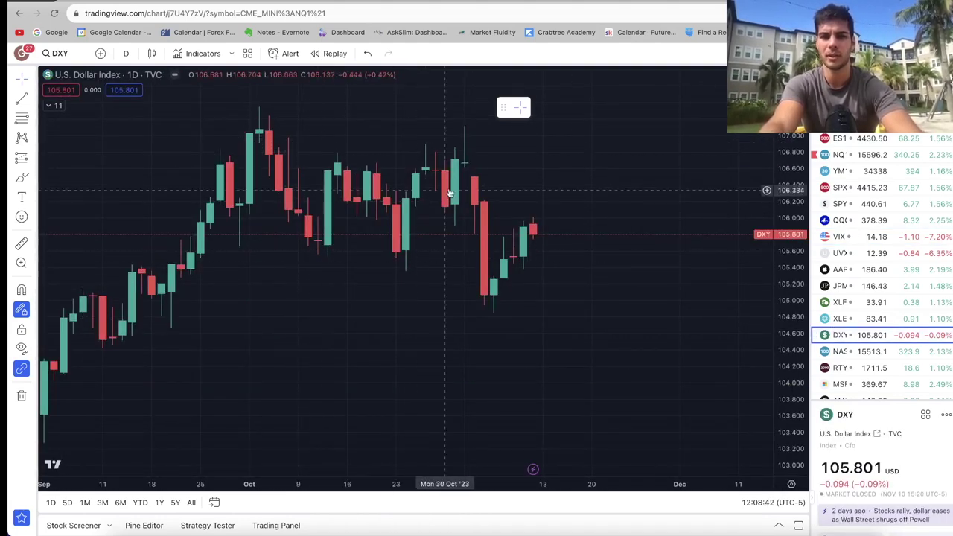
click(33, 156)
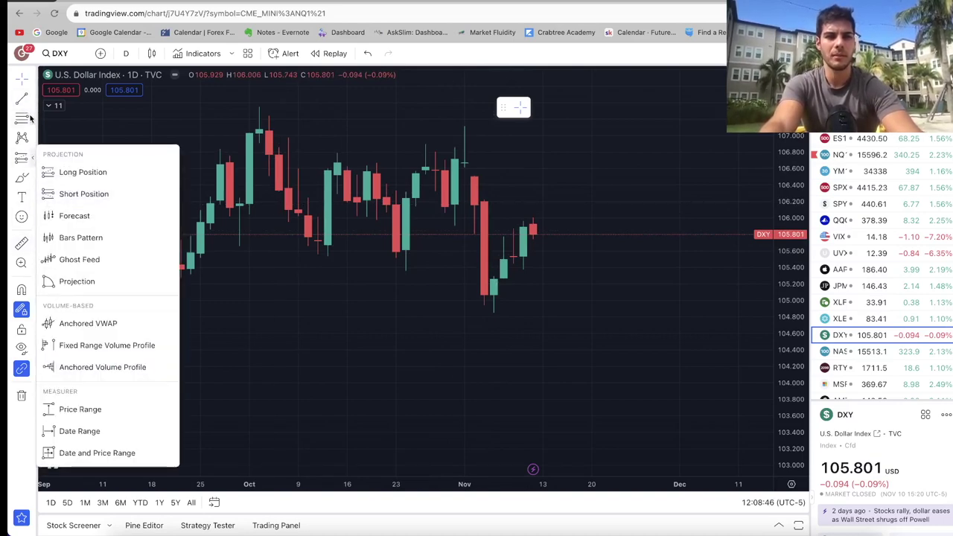
click(30, 119)
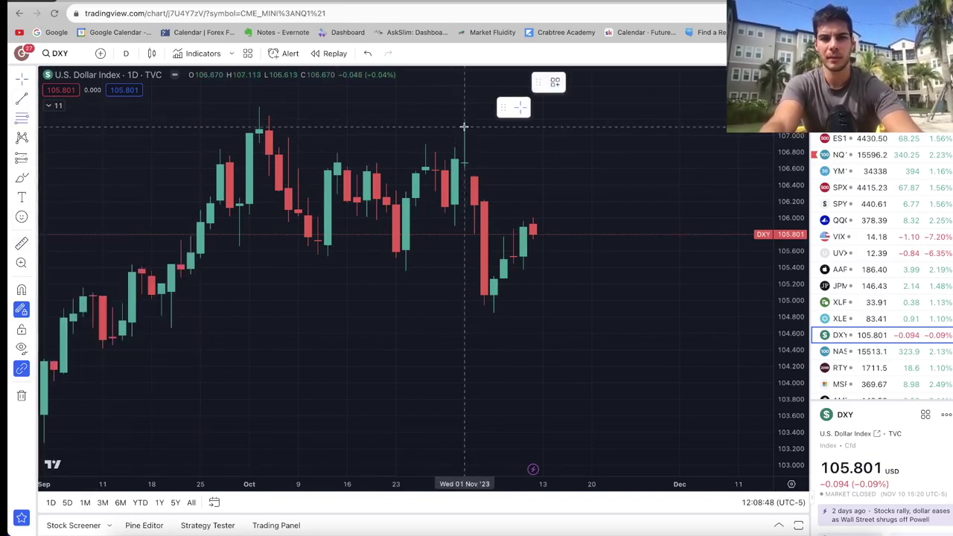
click(464, 126)
click(591, 313)
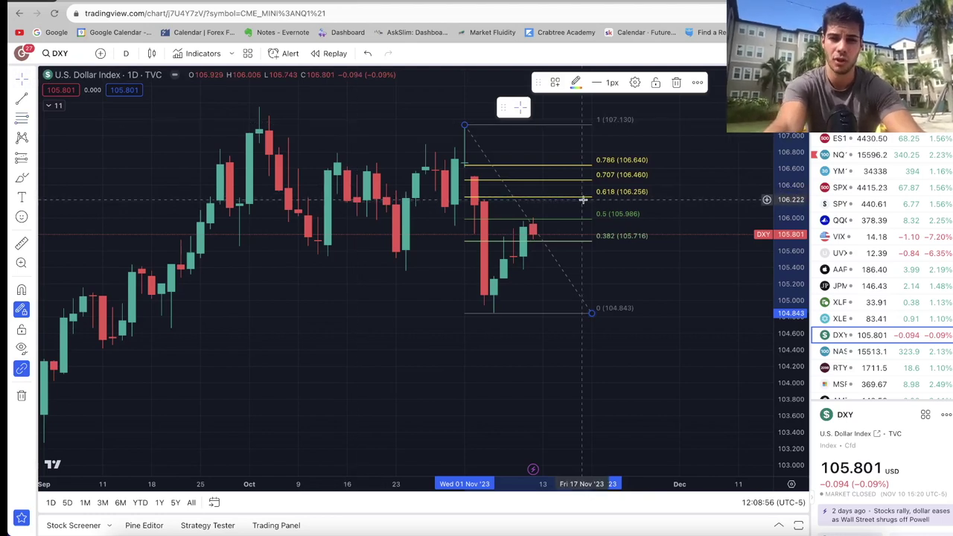
key(Delete)
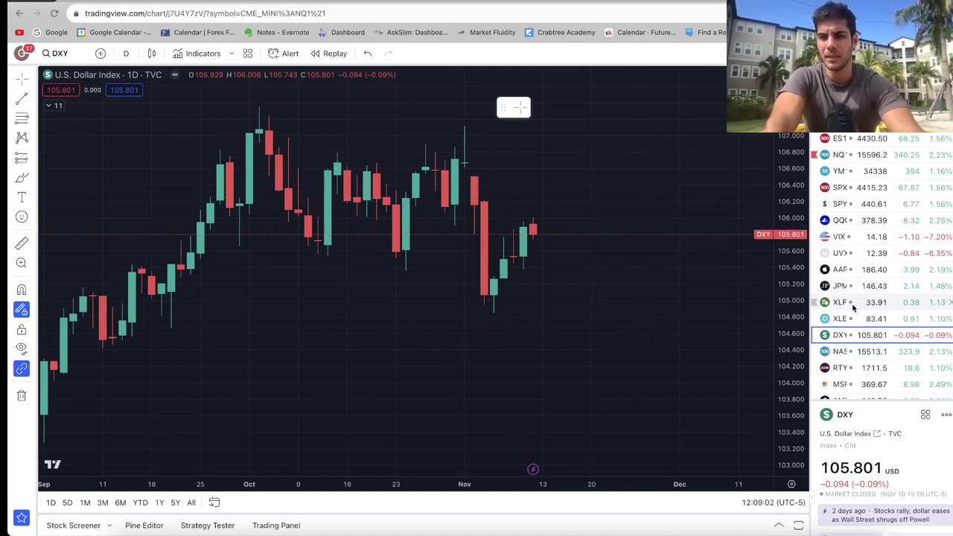
Put the 10-year yield futures on weekly candles, leaving room after November
scroll(852, 303, down, 1)
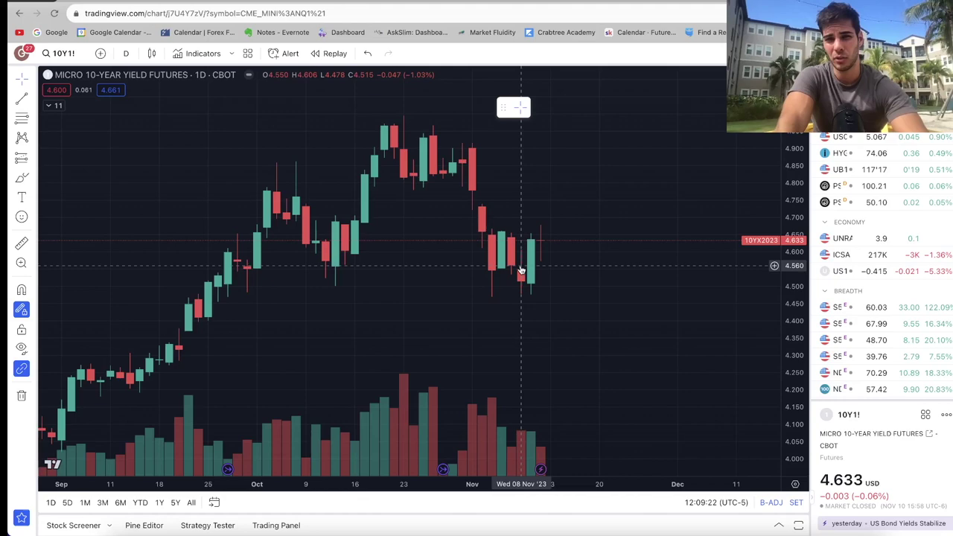
click(124, 54)
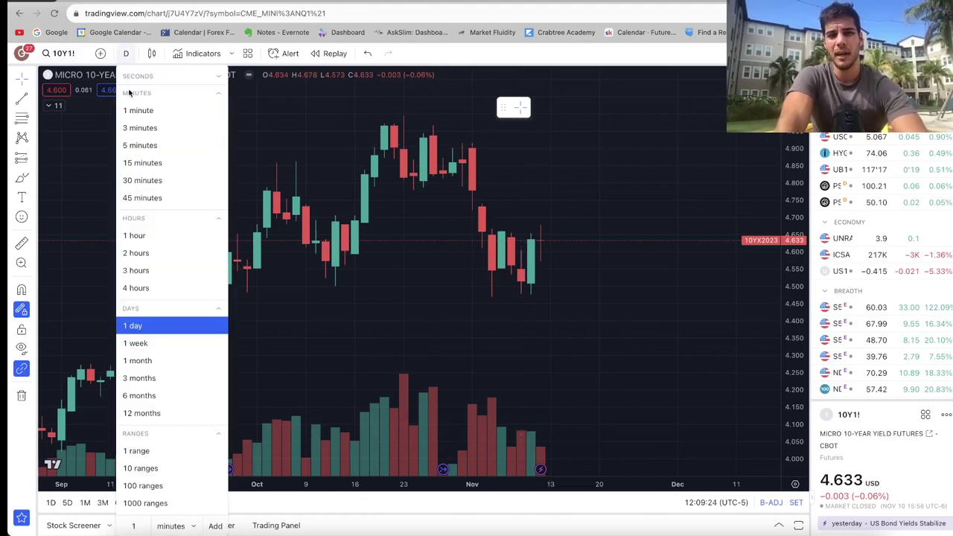
click(153, 344)
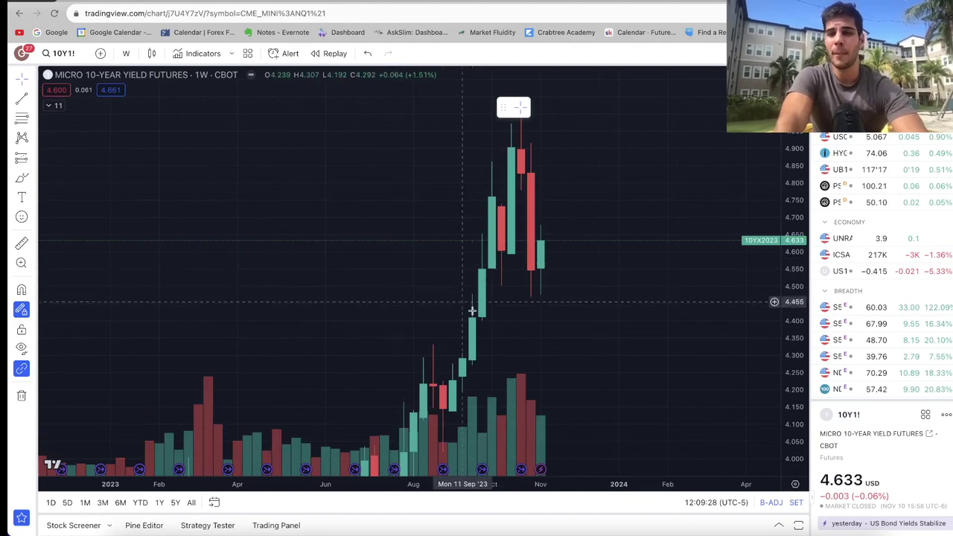
drag(499, 328, 433, 324)
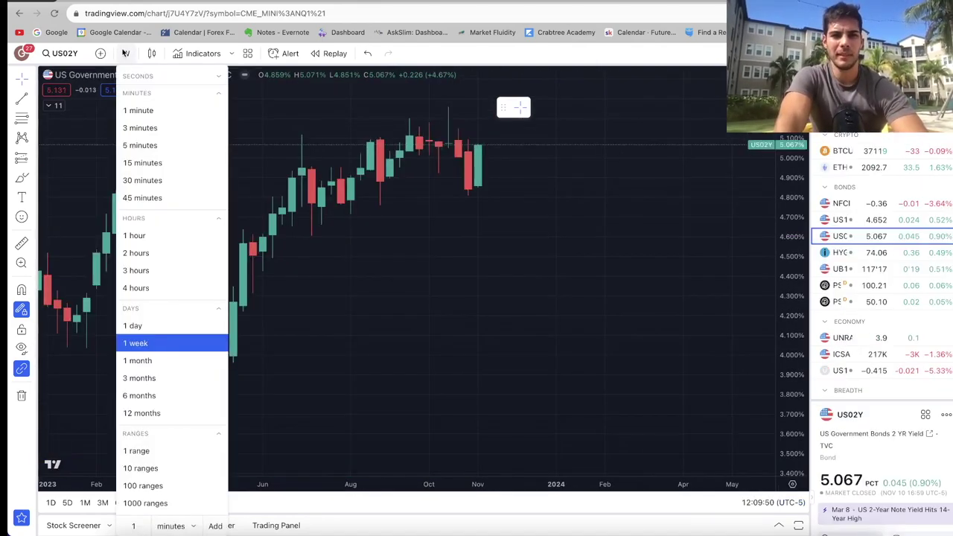
click(445, 217)
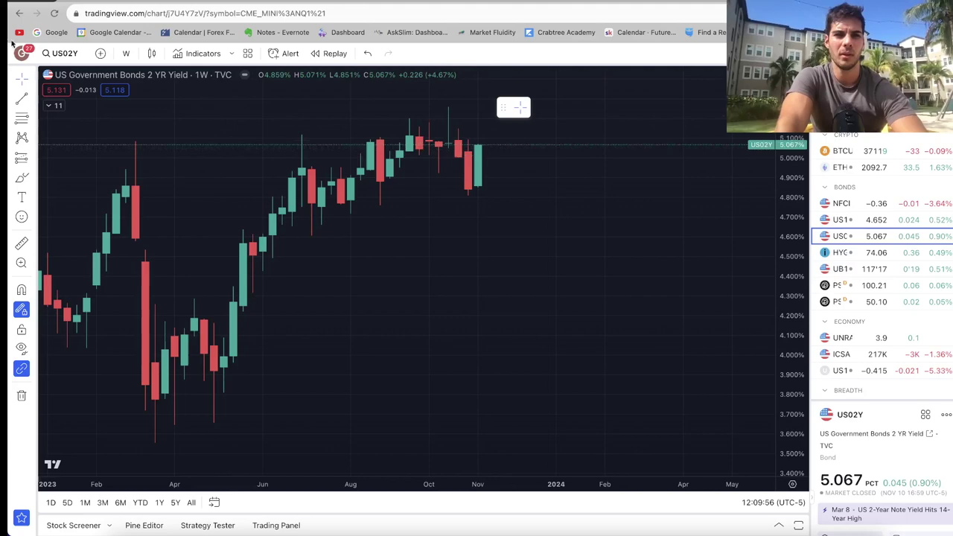
Change the US02Y 2-year yield chart to daily candles
click(123, 53)
click(149, 326)
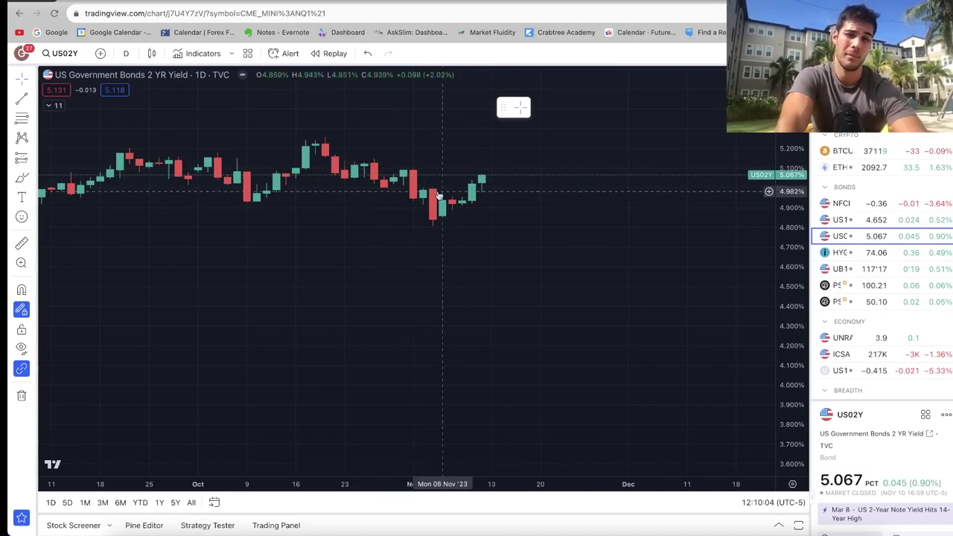
scroll(885, 286, up, 5)
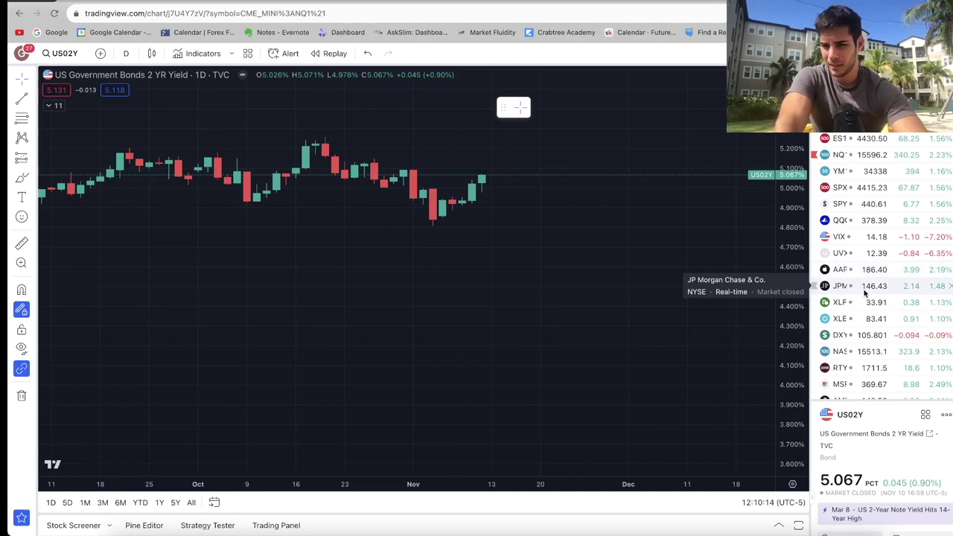
Review NQ1!, repositioning its candles, then bring up the daily ES1! chart
click(846, 156)
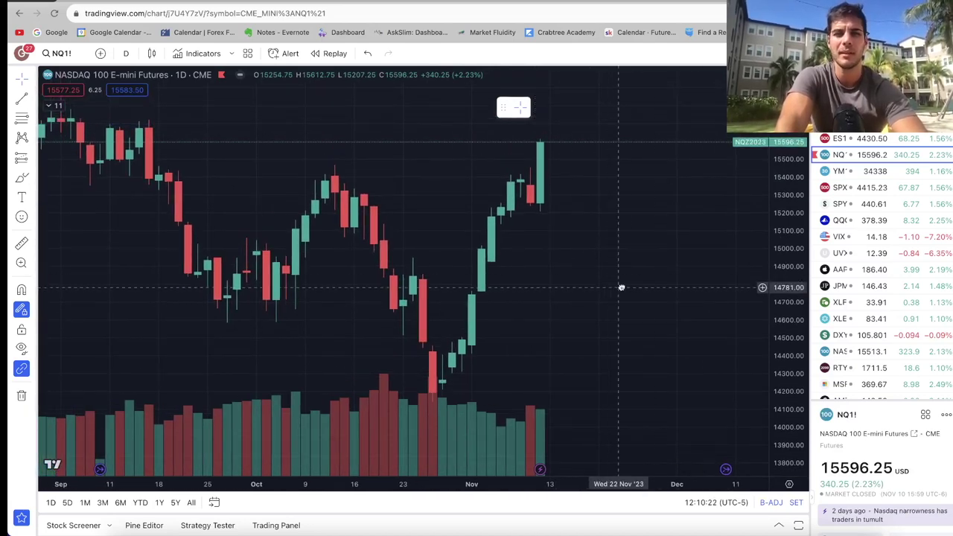
drag(619, 285, 570, 276)
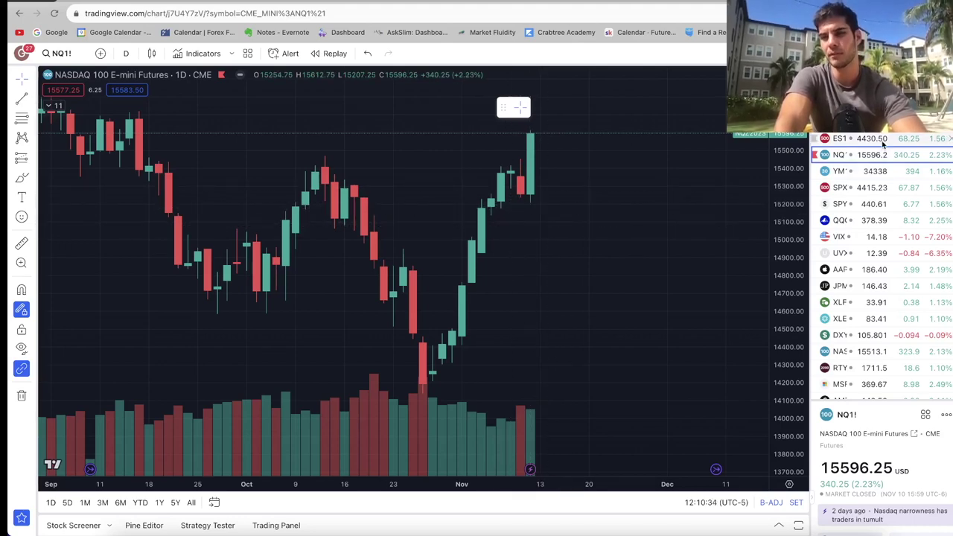
click(845, 138)
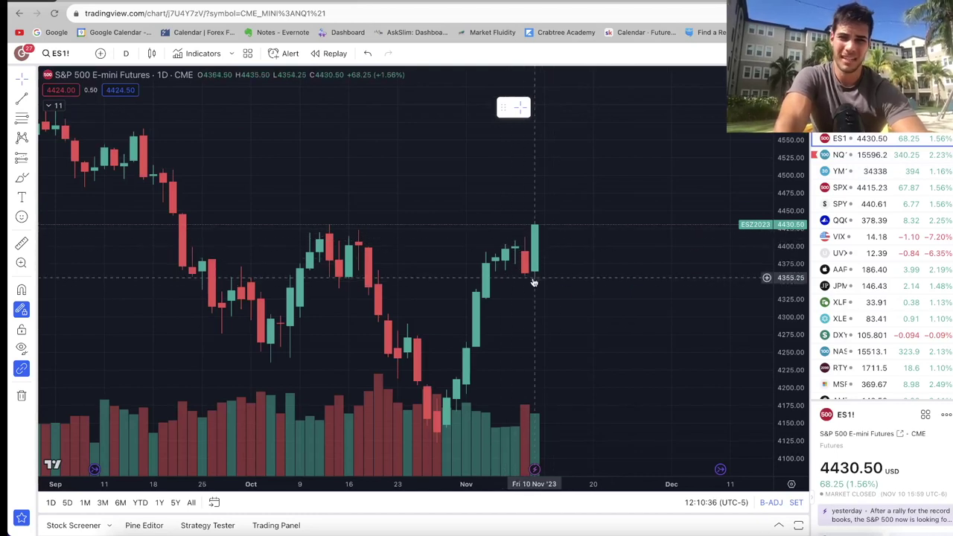